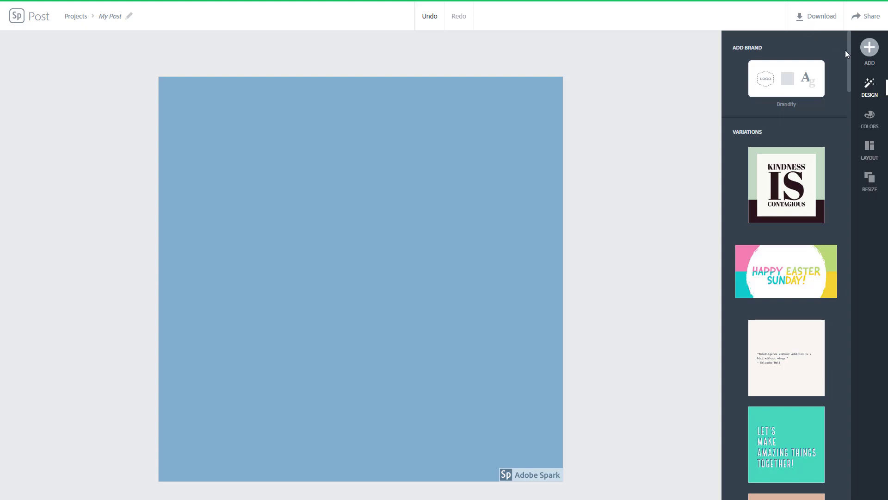
Step: Add the photo IMG_0156 from the computer to the blank post
{"action": "left_click", "coordinate": [870, 47]}
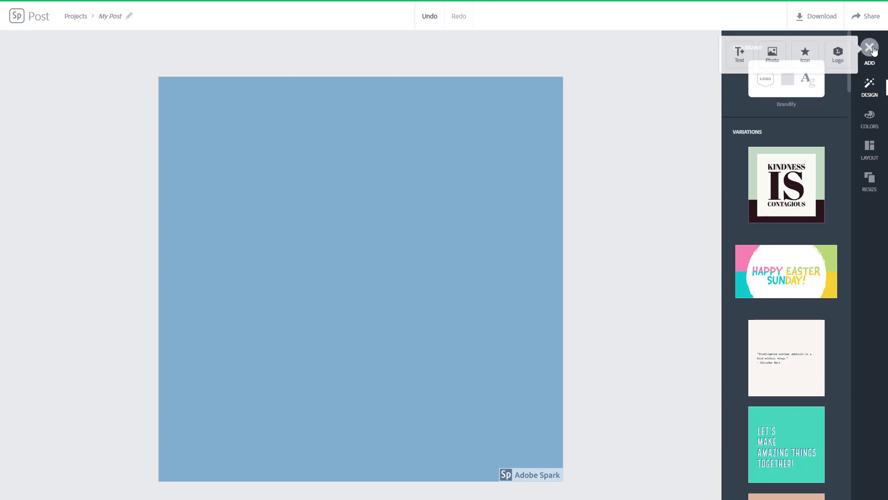
{"action": "left_click", "coordinate": [769, 55]}
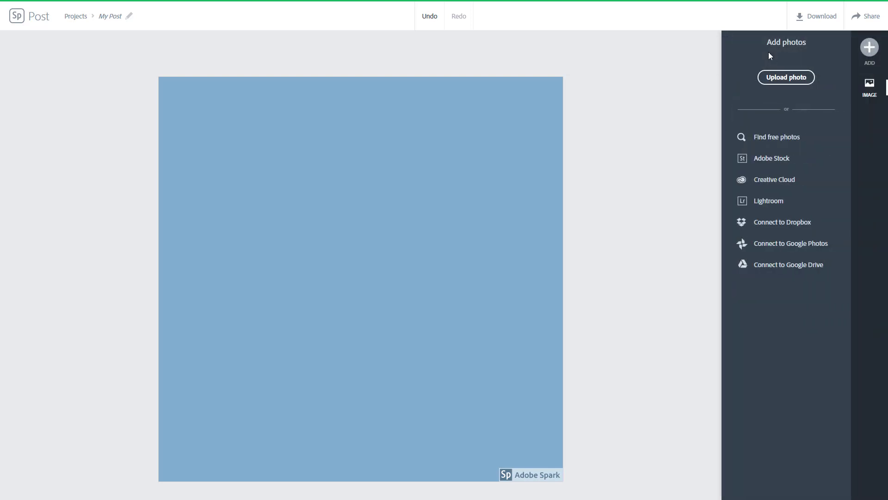
{"action": "left_click", "coordinate": [792, 81]}
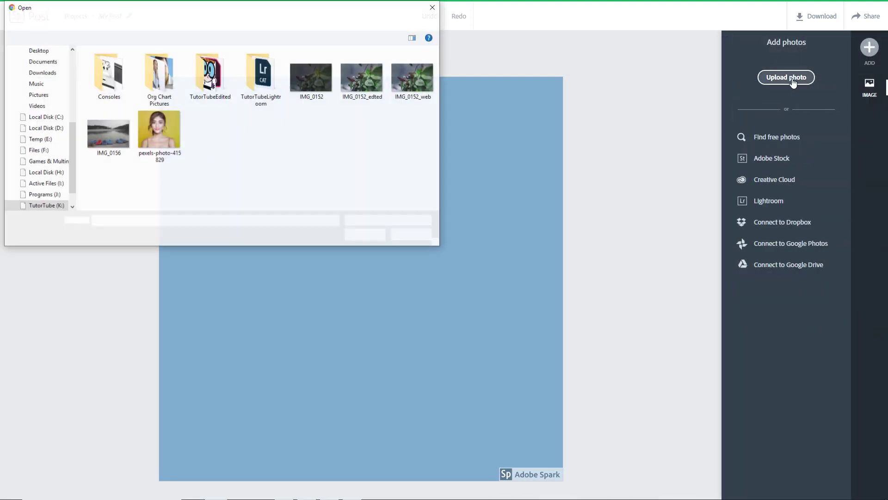
{"action": "left_click", "coordinate": [100, 142]}
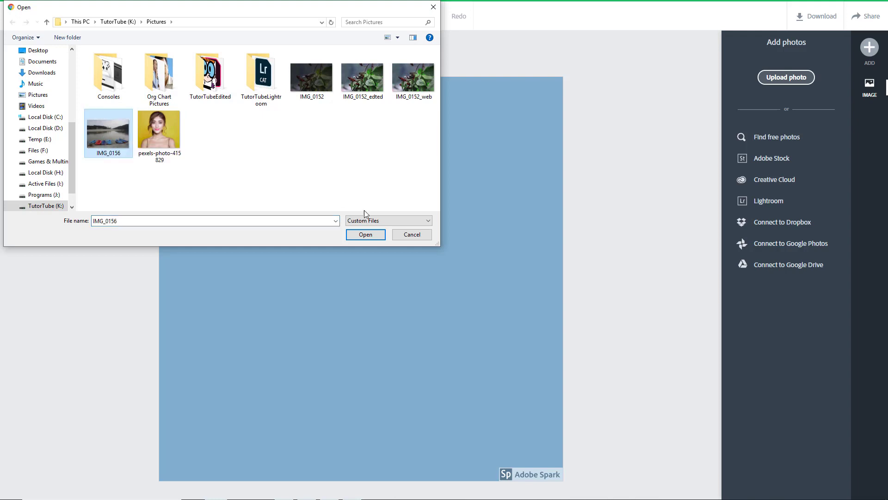
{"action": "left_click", "coordinate": [363, 235]}
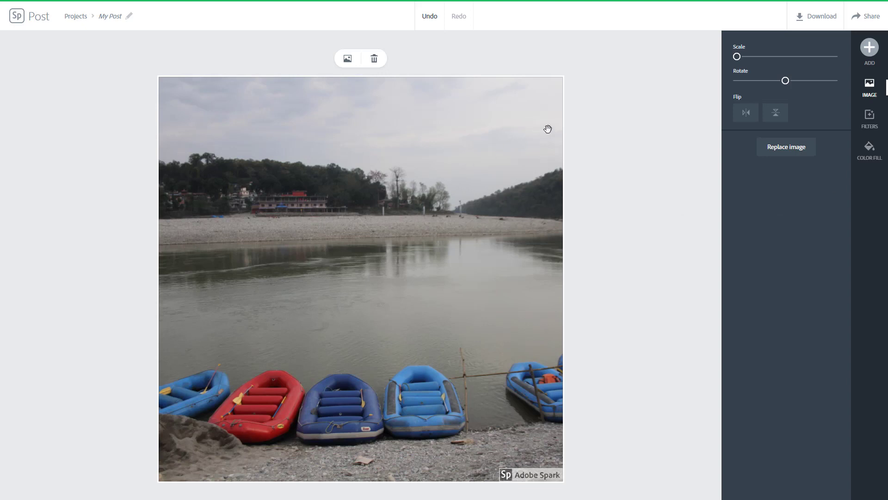
Step: Rotate the photo slightly clockwise, enlarge it a little and reposition it so all four main rafts fit in the frame
{"action": "mouse_move", "coordinate": [737, 58]}
{"action": "left_mouse_down"}
{"action": "mouse_move", "coordinate": [752, 59]}
{"action": "mouse_move", "coordinate": [728, 63]}
{"action": "left_mouse_up"}
{"action": "mouse_move", "coordinate": [786, 83]}
{"action": "left_mouse_down"}
{"action": "mouse_move", "coordinate": [811, 81]}
{"action": "mouse_move", "coordinate": [739, 81]}
{"action": "mouse_move", "coordinate": [788, 85]}
{"action": "left_mouse_up"}
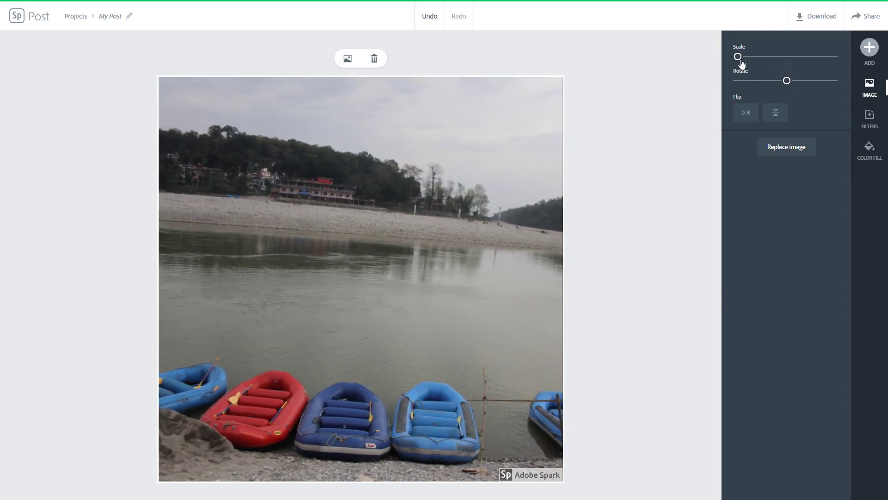
{"action": "left_click_drag", "start_coordinate": [739, 58], "coordinate": [735, 62]}
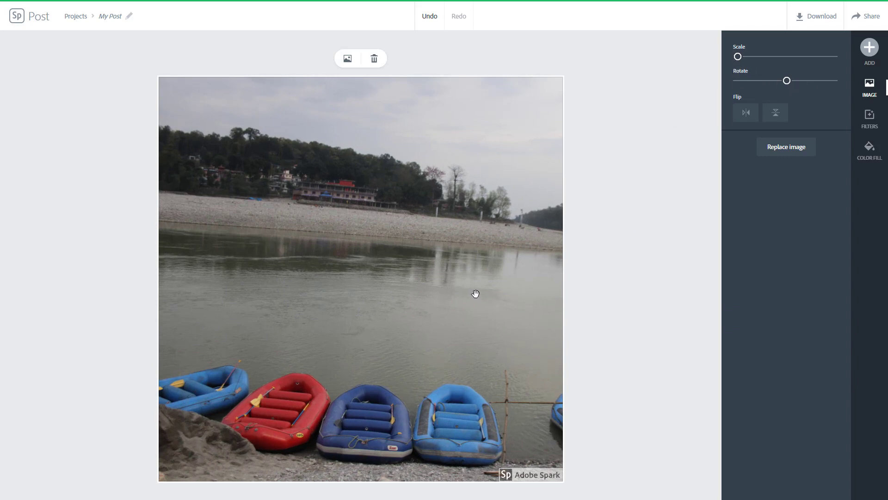
{"action": "left_click_drag", "start_coordinate": [473, 293], "coordinate": [511, 293]}
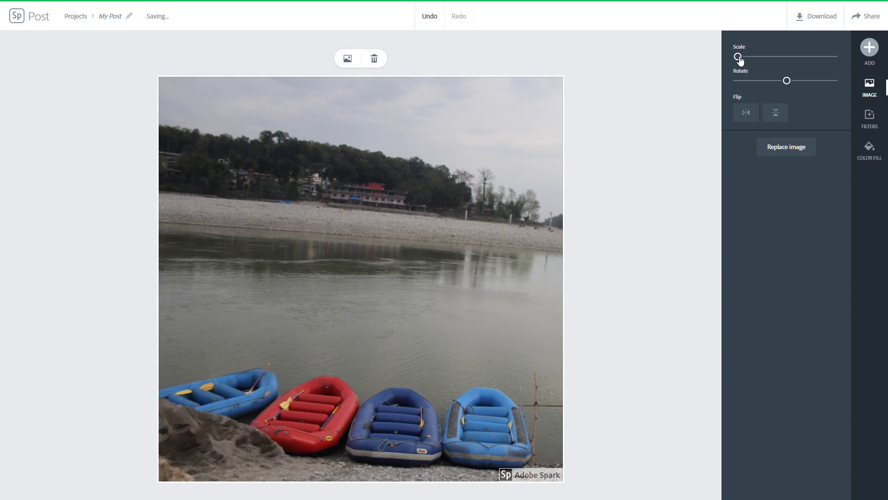
{"action": "left_click_drag", "start_coordinate": [741, 58], "coordinate": [740, 59]}
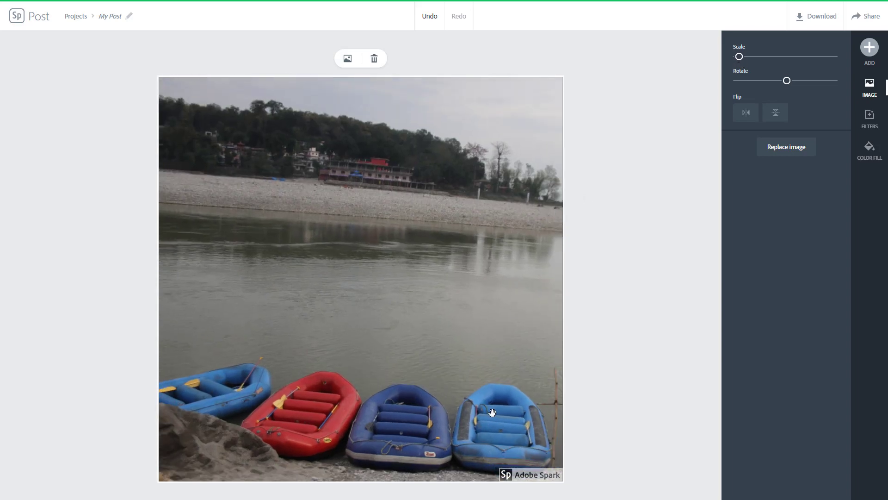
{"action": "left_click_drag", "start_coordinate": [493, 411], "coordinate": [496, 397]}
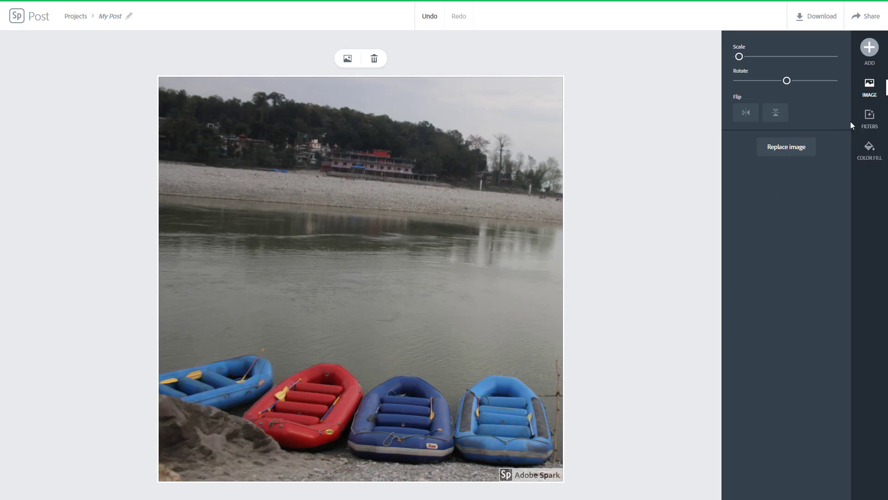
Step: Try flipping the photo horizontally and vertically, restoring its original orientation after each flip
{"action": "left_click", "coordinate": [746, 114]}
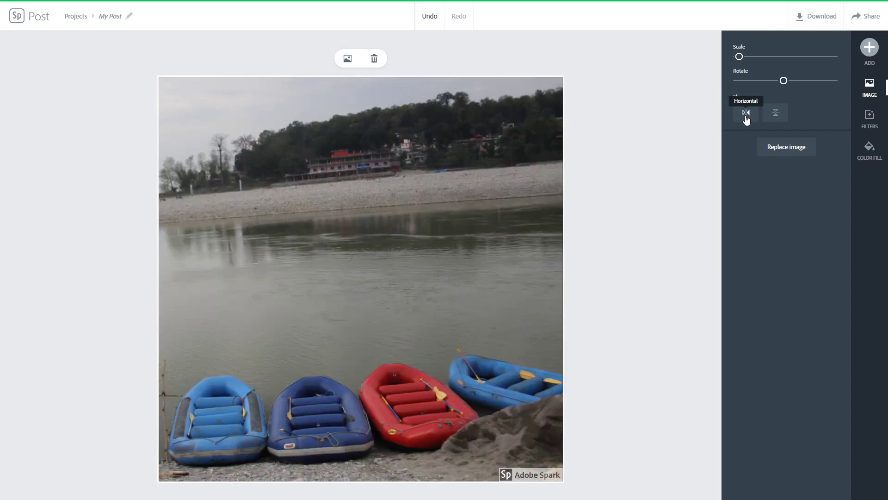
{"action": "left_click", "coordinate": [746, 116]}
{"action": "left_click", "coordinate": [776, 116]}
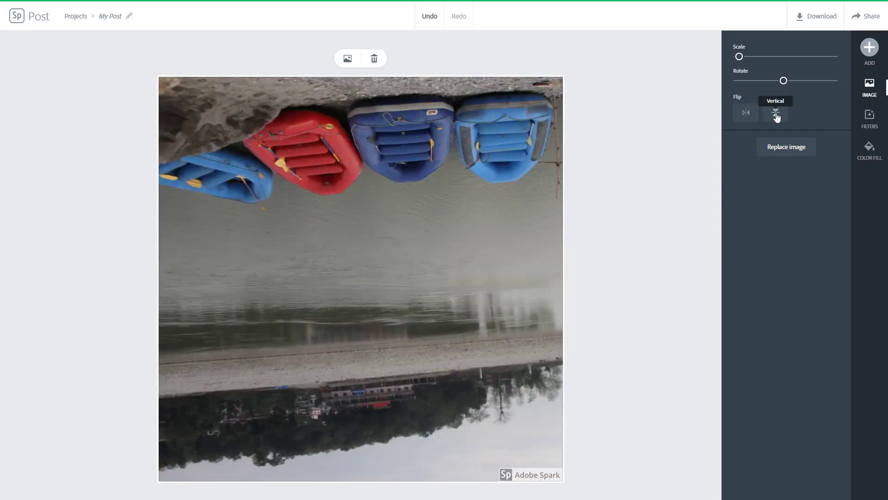
{"action": "left_click", "coordinate": [776, 117]}
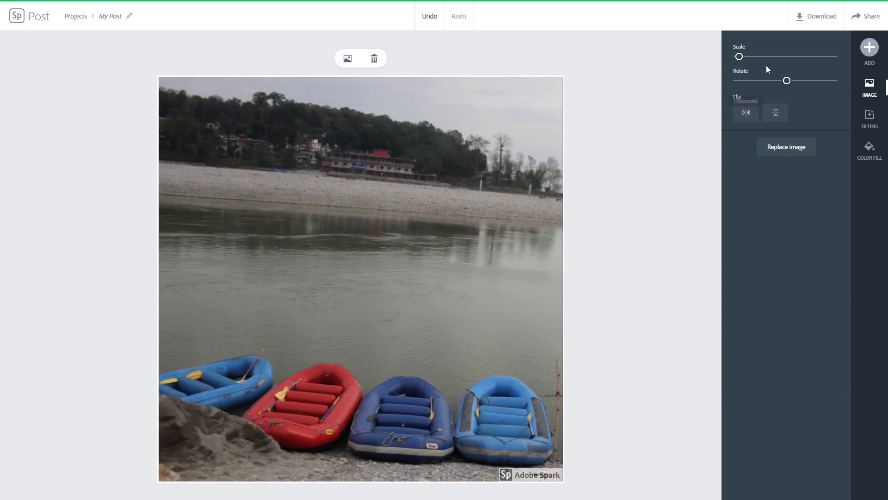
Step: Try the Grayscale, Contrast and Lighten filters on the photo, shuffling the color variations of the last two
{"action": "left_click", "coordinate": [865, 123]}
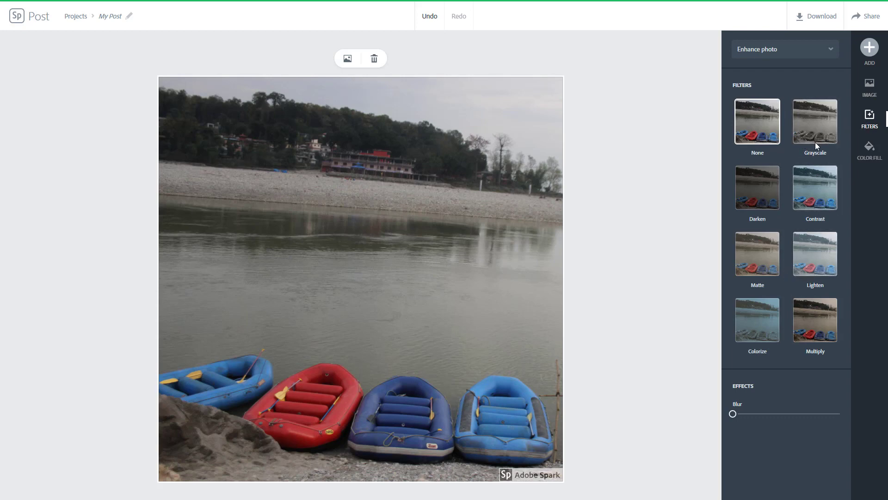
{"action": "left_click", "coordinate": [820, 136]}
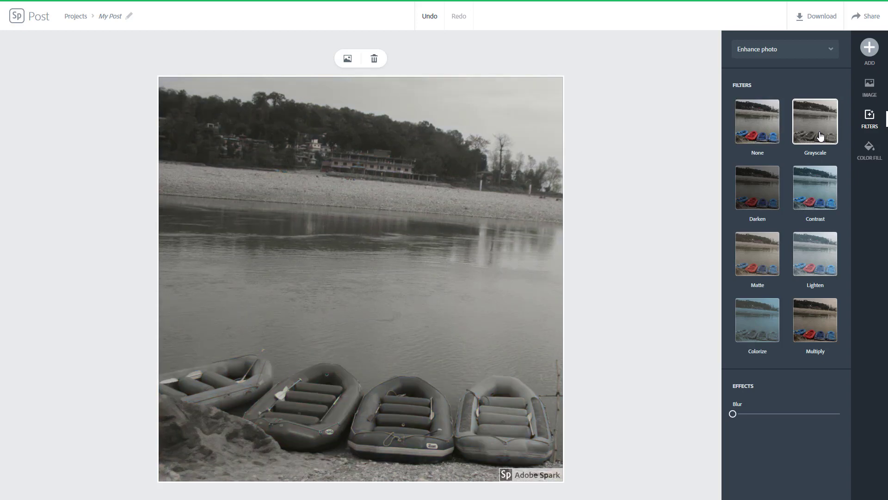
{"action": "left_click", "coordinate": [813, 202]}
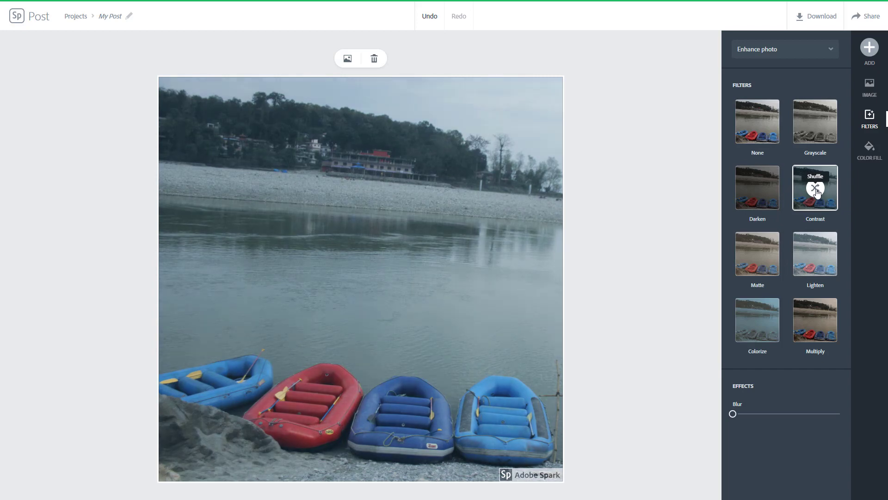
{"action": "left_click", "coordinate": [815, 192]}
{"action": "left_click", "coordinate": [810, 263]}
{"action": "left_click", "coordinate": [814, 256]}
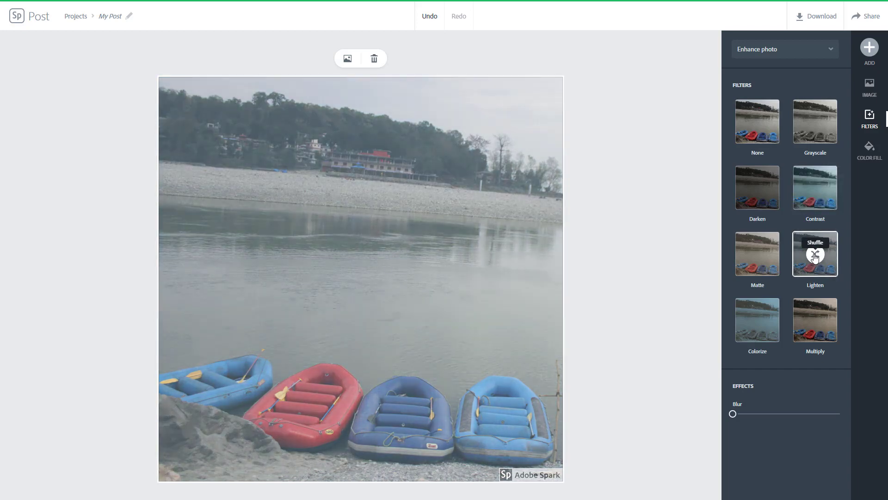
{"action": "left_click", "coordinate": [815, 257]}
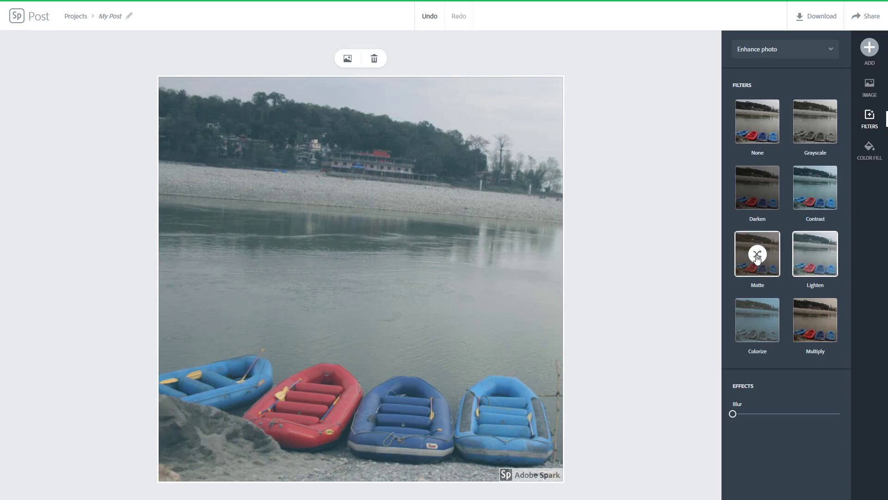
Step: Try the Matte, Darken, Colorize and Multiply filters, and return the photo to no filter and no blur
{"action": "left_click", "coordinate": [757, 256]}
{"action": "left_click", "coordinate": [757, 201]}
{"action": "left_click", "coordinate": [756, 319]}
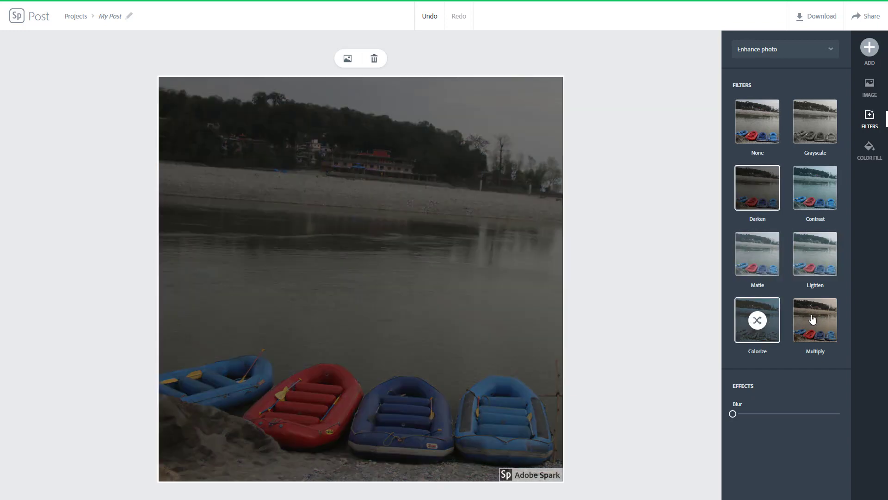
{"action": "left_click", "coordinate": [813, 319]}
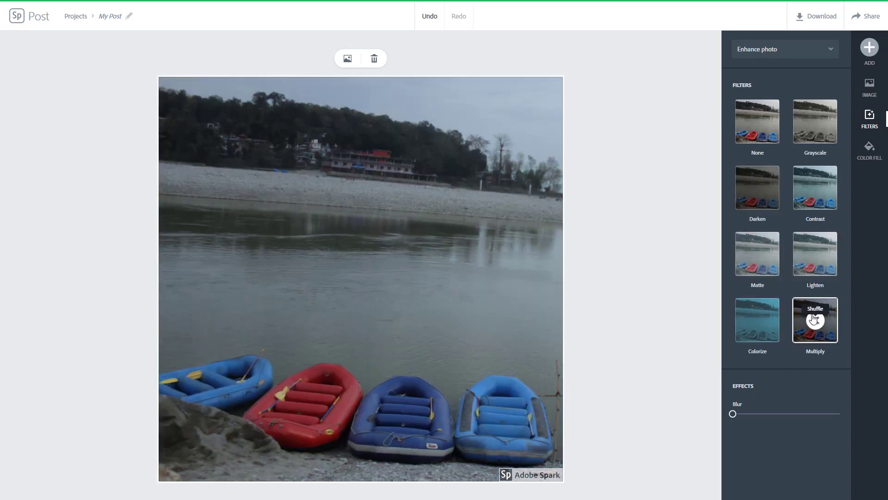
{"action": "left_click", "coordinate": [751, 116]}
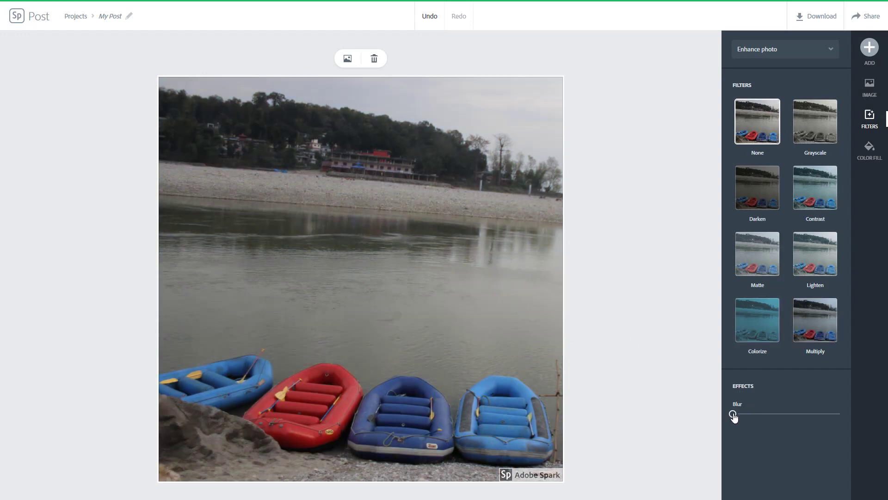
{"action": "left_click_drag", "start_coordinate": [733, 414], "coordinate": [660, 412]}
Step: Set the photo's contrast enhancement to 58 and nudge its brightness slightly above neutral
{"action": "left_click", "coordinate": [781, 56]}
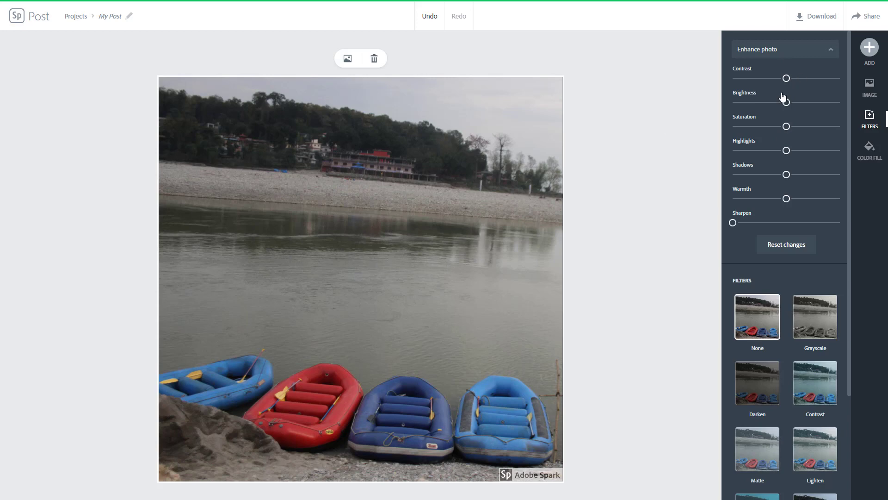
{"action": "left_click_drag", "start_coordinate": [788, 79], "coordinate": [818, 88]}
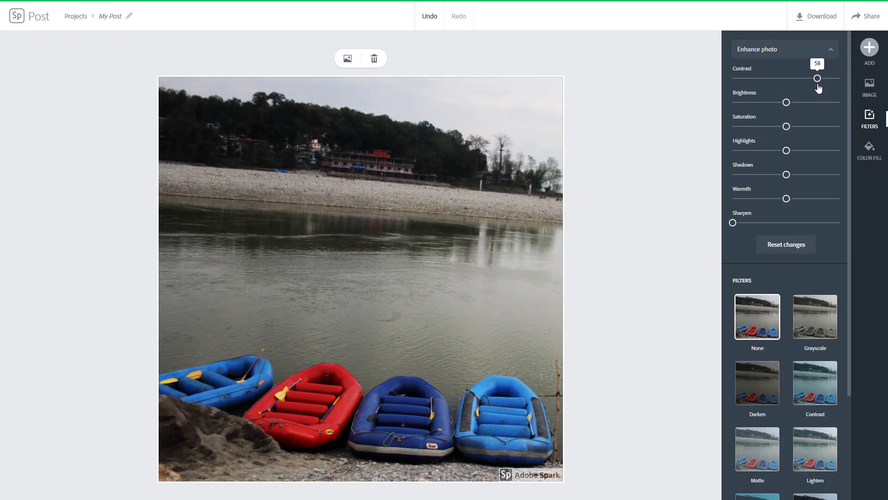
{"action": "left_click", "coordinate": [790, 103]}
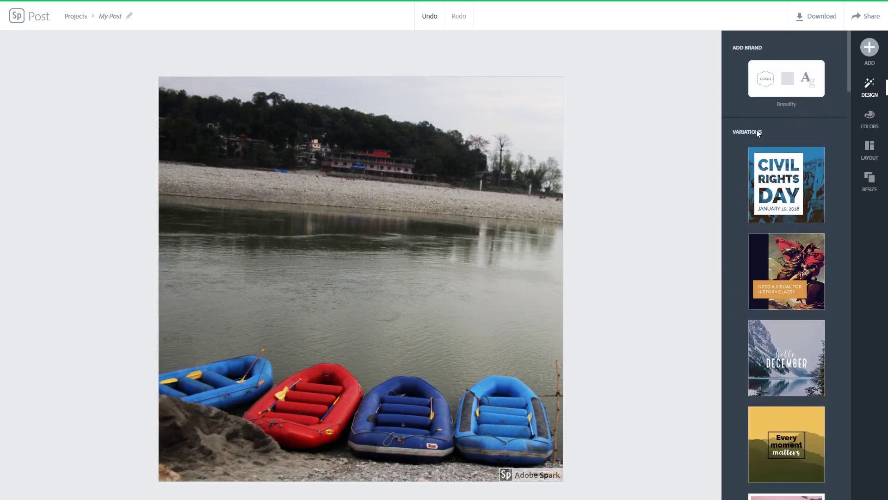
Step: Reselect the photo and raise its brightness a touch more and its saturation about halfway to the maximum
{"action": "left_click", "coordinate": [493, 180]}
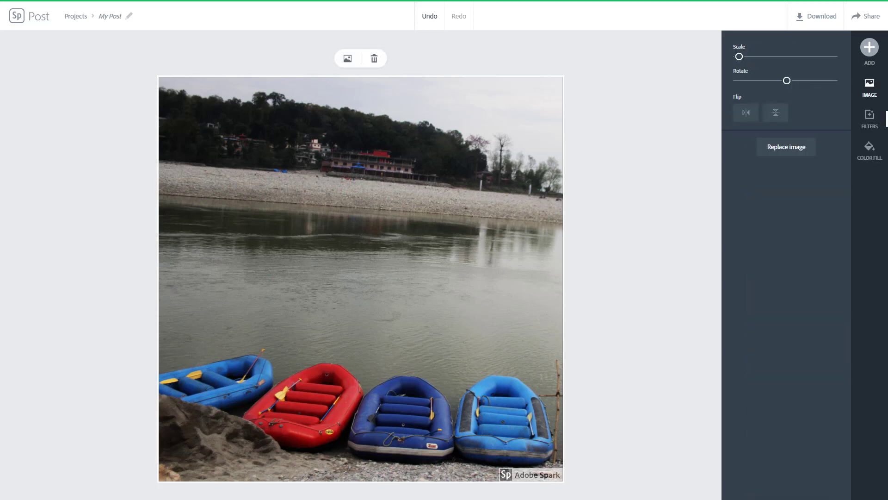
{"action": "left_click", "coordinate": [868, 119]}
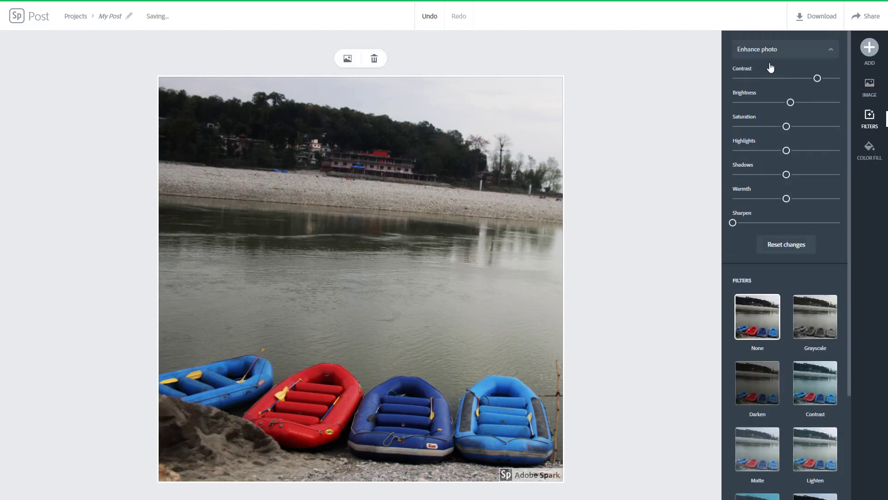
{"action": "left_click_drag", "start_coordinate": [790, 103], "coordinate": [814, 135]}
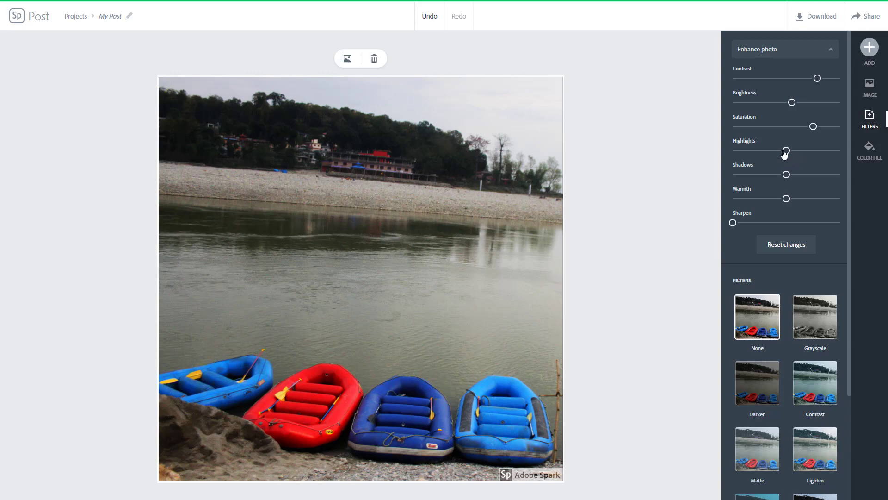
Step: Lower the photo's highlights to the minimum and raise its shadows to nearly the maximum
{"action": "left_click_drag", "start_coordinate": [787, 152], "coordinate": [718, 154]}
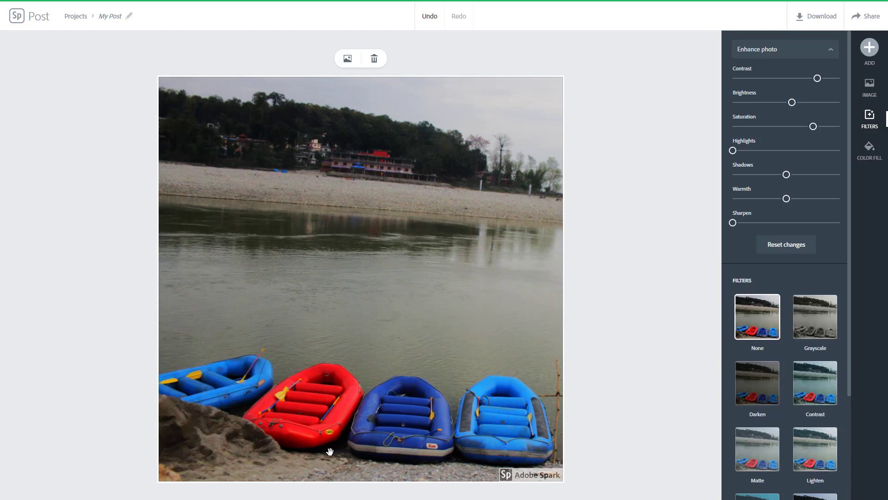
{"action": "left_click", "coordinate": [787, 176]}
{"action": "left_click_drag", "start_coordinate": [786, 176], "coordinate": [833, 175]}
{"action": "left_click", "coordinate": [822, 176]}
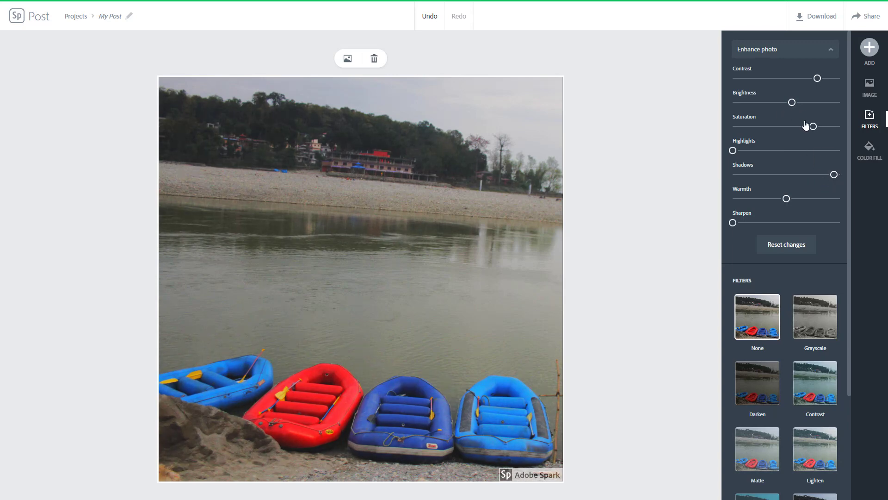
Step: Reduce the photo's saturation to slightly above neutral and raise its contrast to the maximum
{"action": "left_click_drag", "start_coordinate": [813, 128], "coordinate": [801, 131]}
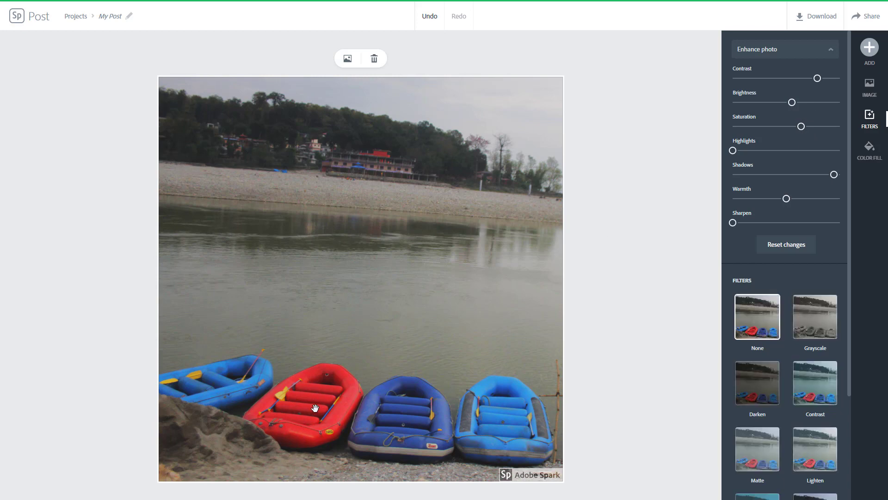
{"action": "left_click_drag", "start_coordinate": [799, 127], "coordinate": [841, 83]}
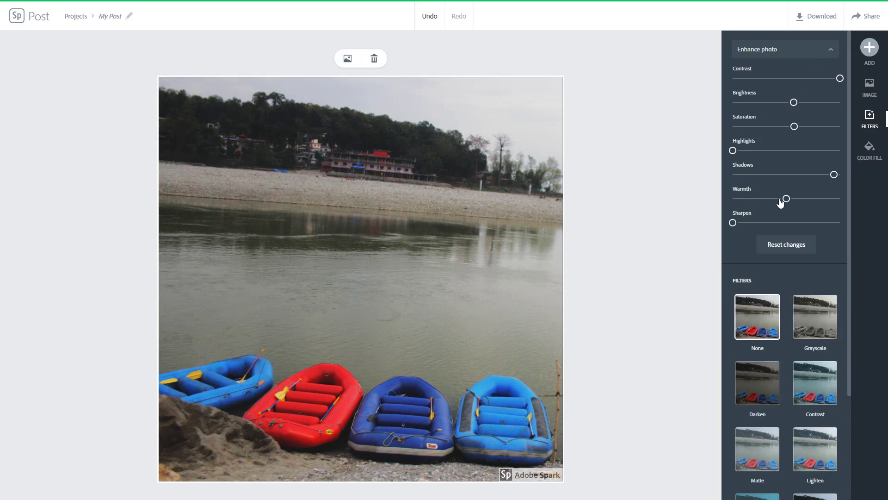
Step: Make the photo's warmth slightly cooler than neutral and set its sharpening a little above the middle of the range
{"action": "mouse_move", "coordinate": [794, 201]}
{"action": "left_mouse_down"}
{"action": "mouse_move", "coordinate": [809, 201]}
{"action": "mouse_move", "coordinate": [770, 201]}
{"action": "mouse_move", "coordinate": [789, 198]}
{"action": "mouse_move", "coordinate": [785, 206]}
{"action": "left_mouse_up"}
{"action": "left_click_drag", "start_coordinate": [733, 223], "coordinate": [852, 227]}
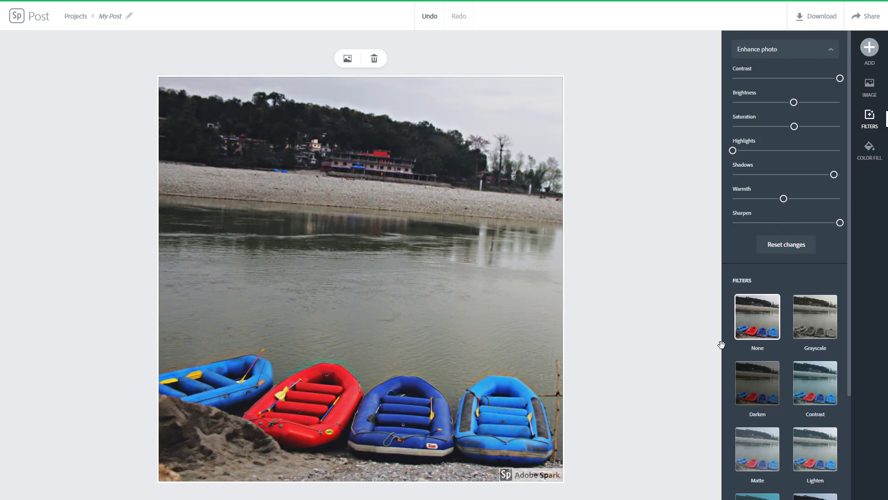
{"action": "left_click", "coordinate": [795, 232]}
Step: Compare the Lighten and Multiply filters on the enhanced photo, and apply the Contrast filter
{"action": "left_click_drag", "start_coordinate": [850, 164], "coordinate": [853, 255]}
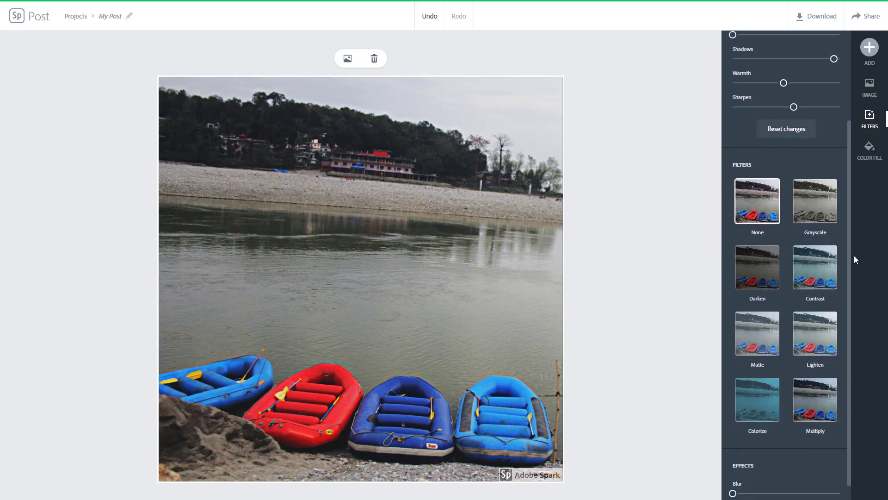
{"action": "left_click", "coordinate": [827, 342]}
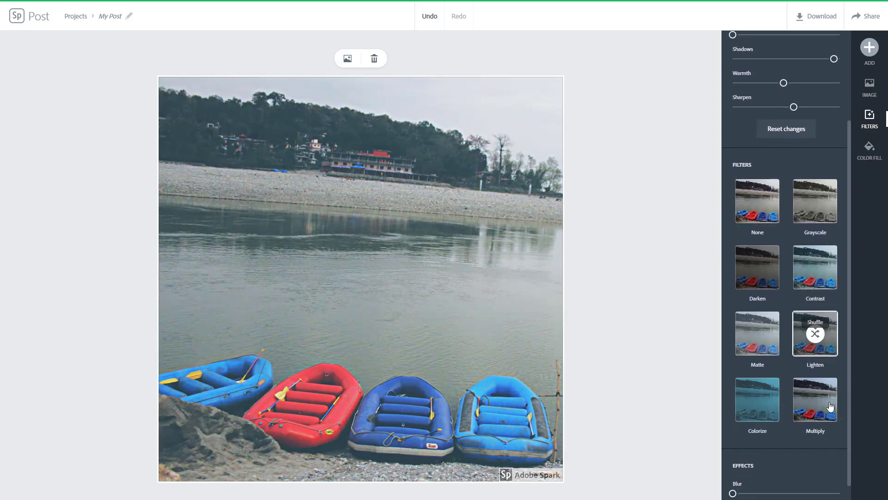
{"action": "left_click", "coordinate": [829, 384]}
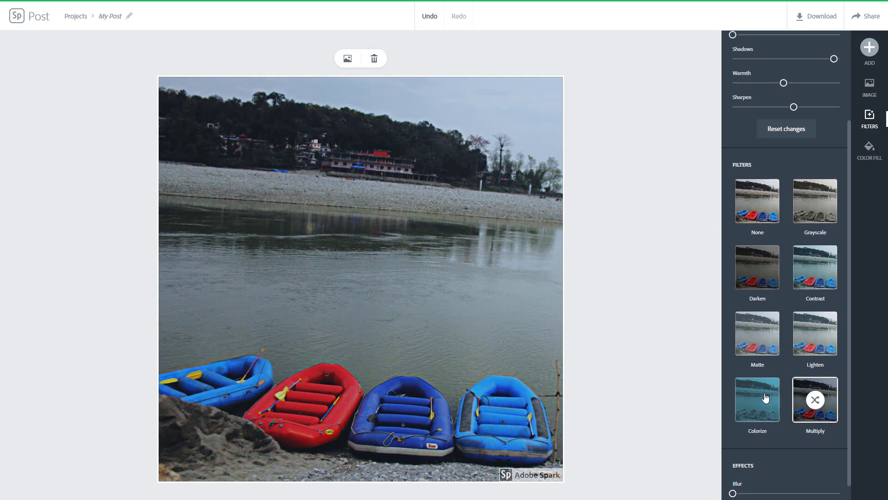
{"action": "left_click", "coordinate": [813, 271]}
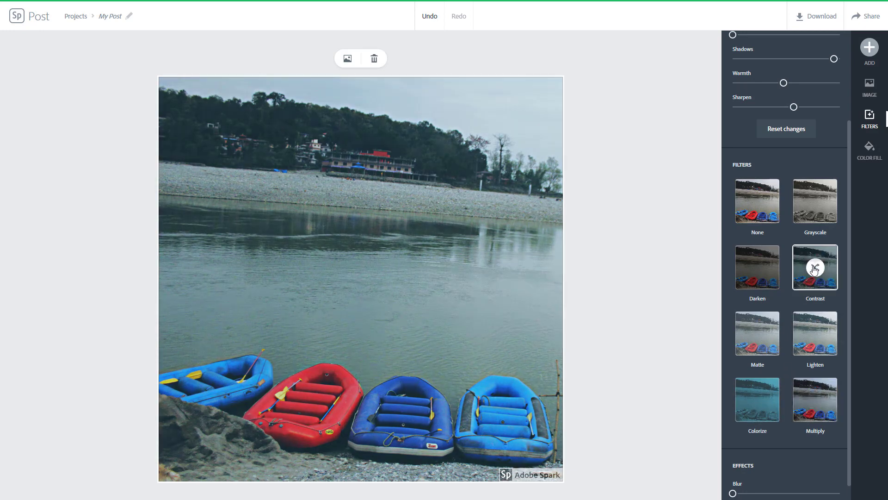